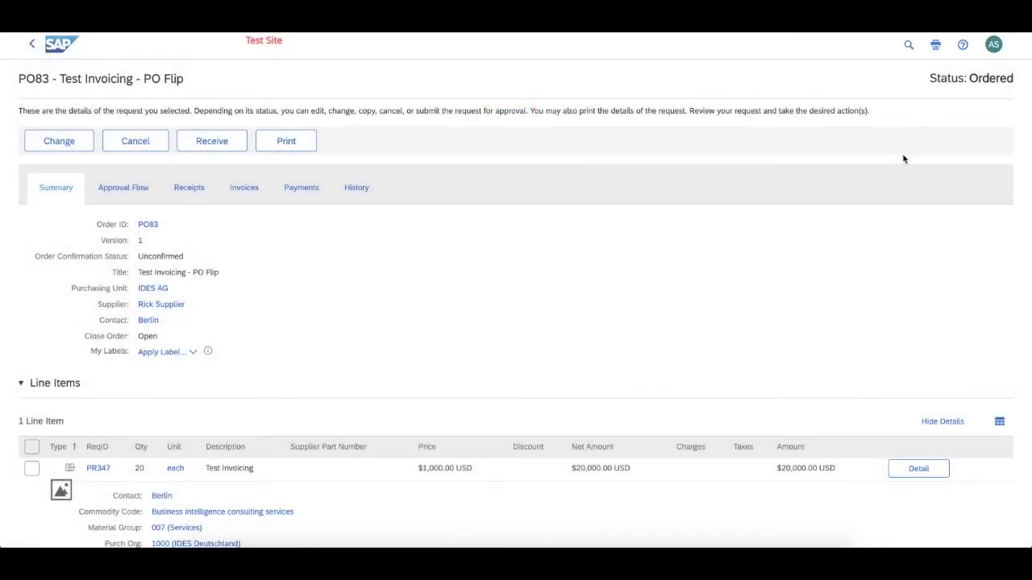
- Scroll through PO83's line item, payment terms and comments, then return to the top
scroll(903, 159, "down", 1)
scroll(903, 159, "down", 3)
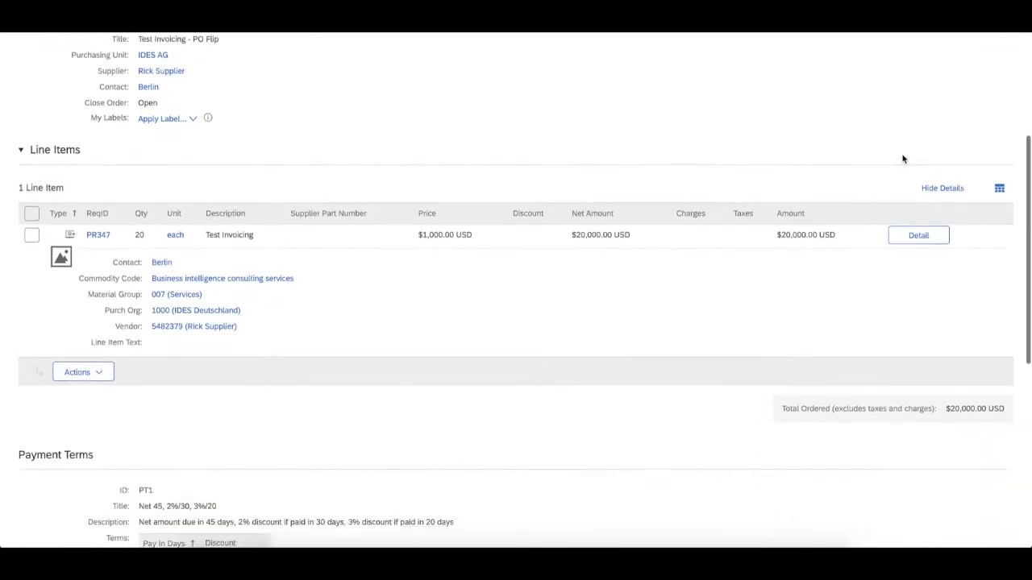
scroll(903, 159, "down", 1)
scroll(903, 159, "down", 2)
scroll(903, 159, "down", 1)
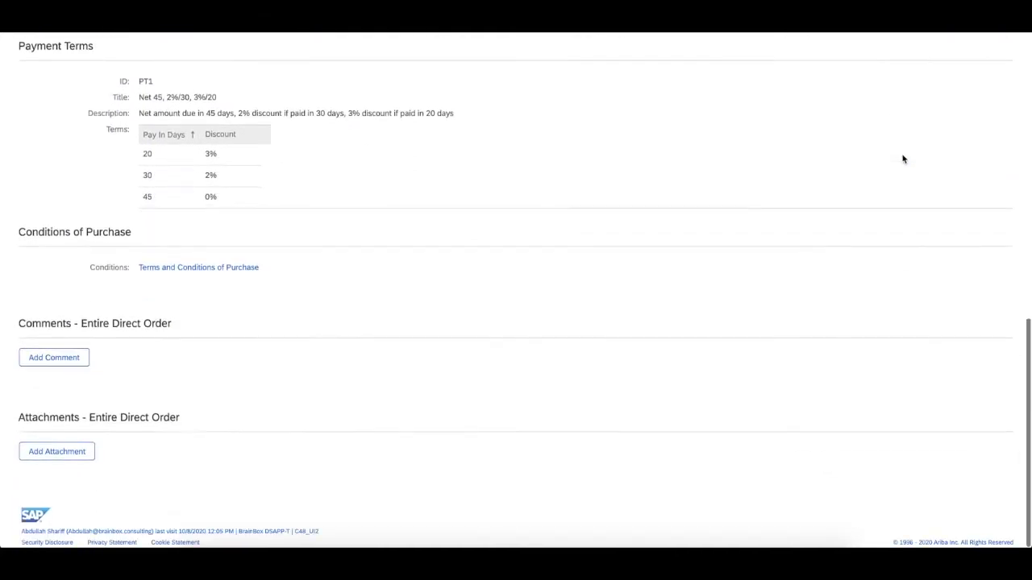
scroll(903, 159, "up", 8)
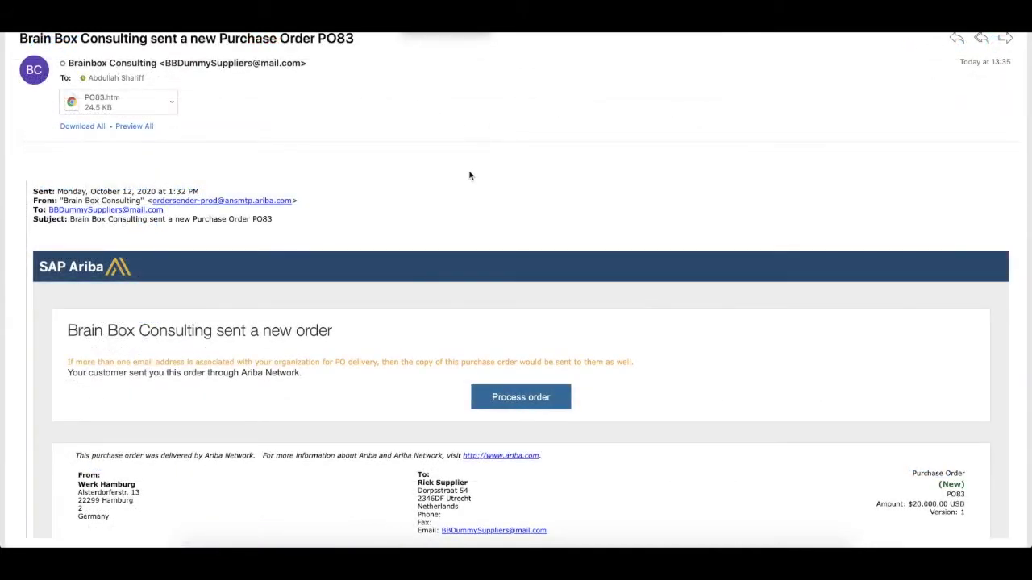
- Read the PO83 notification email, then open the order in Ariba Network via Process order
scroll(470, 175, "down", 1)
scroll(470, 175, "down", 1)
scroll(470, 175, "down", 3)
scroll(470, 175, "down", 2)
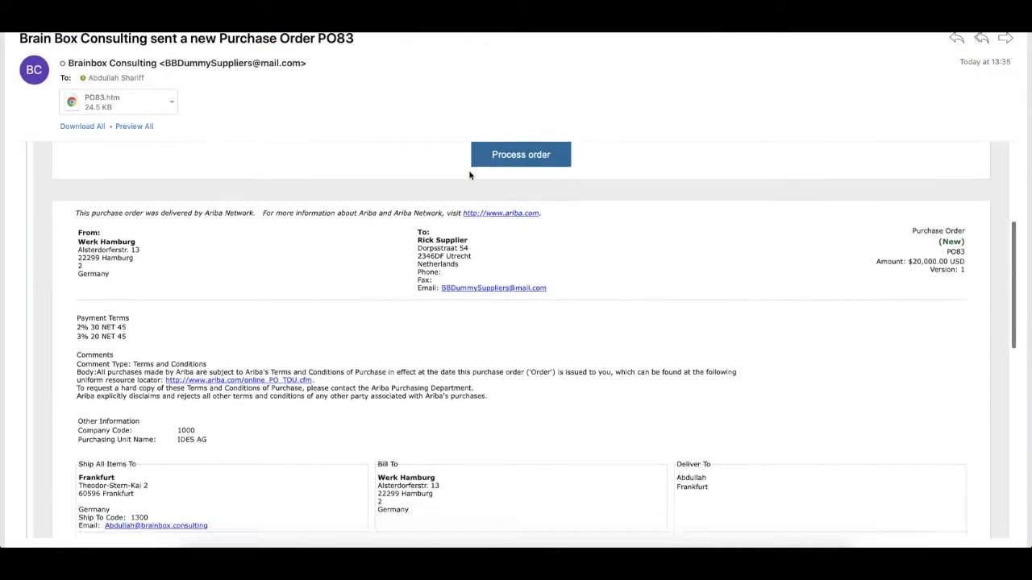
scroll(470, 175, "down", 3)
scroll(470, 175, "down", 3)
scroll(470, 174, "down", 1)
scroll(470, 175, "down", 2)
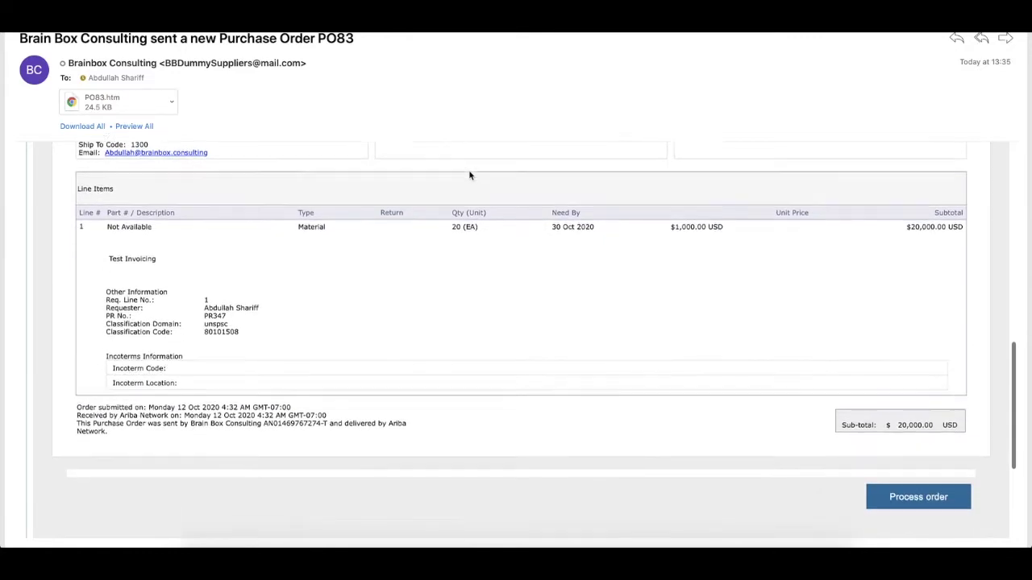
scroll(470, 175, "down", 2)
scroll(470, 175, "down", 4)
scroll(470, 175, "up", 1)
scroll(470, 175, "up", 10)
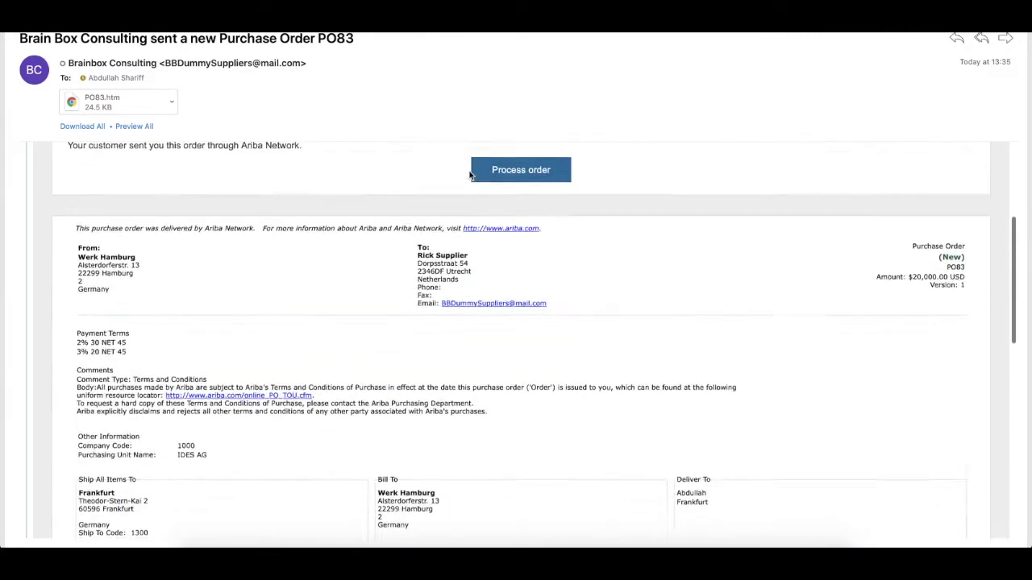
scroll(470, 175, "up", 5)
scroll(470, 175, "up", 2)
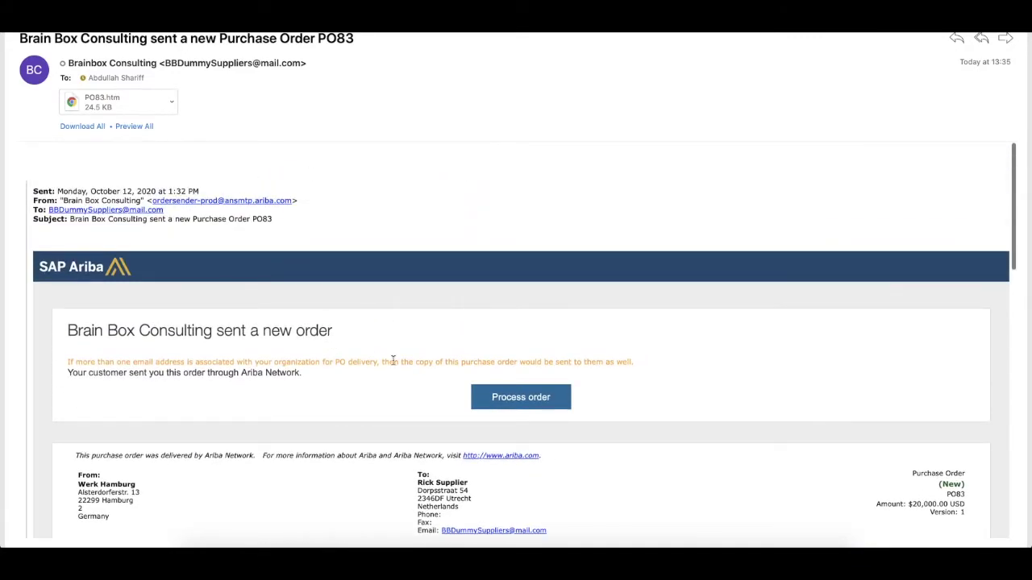
left_click(538, 400)
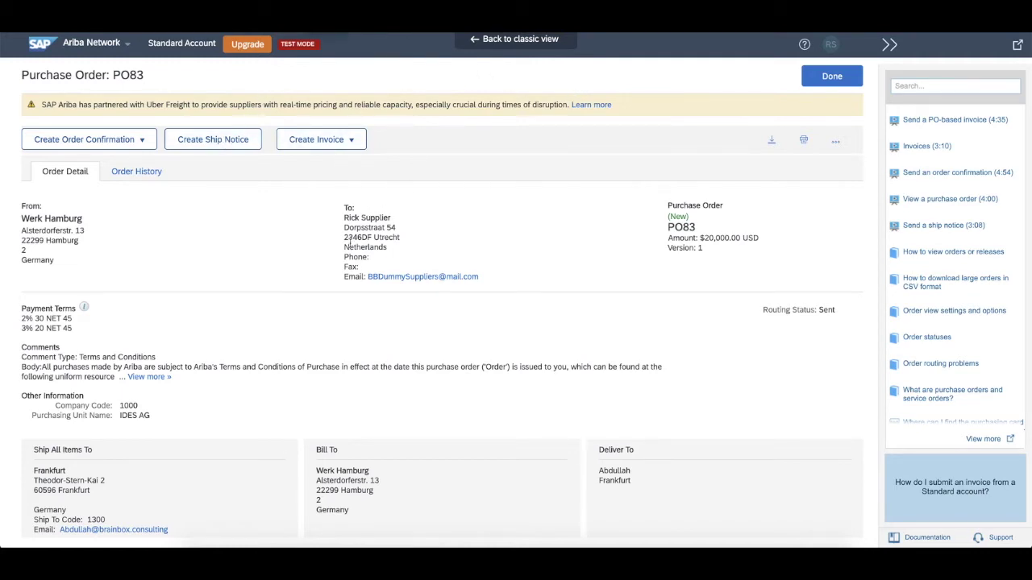
- Check PO83's order confirmation options, then list its invoice types under Create Invoice
left_click(120, 140)
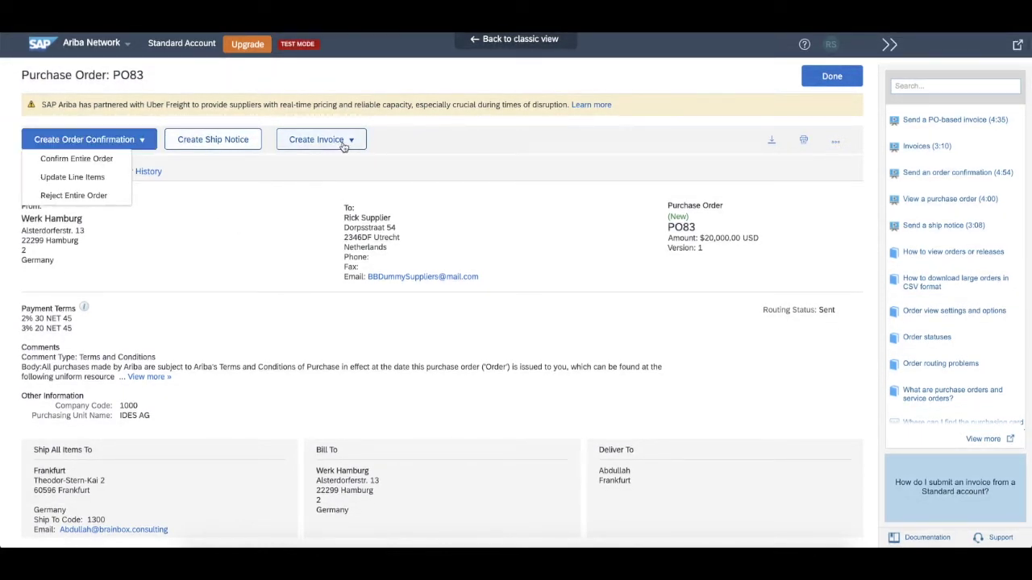
left_click(233, 244)
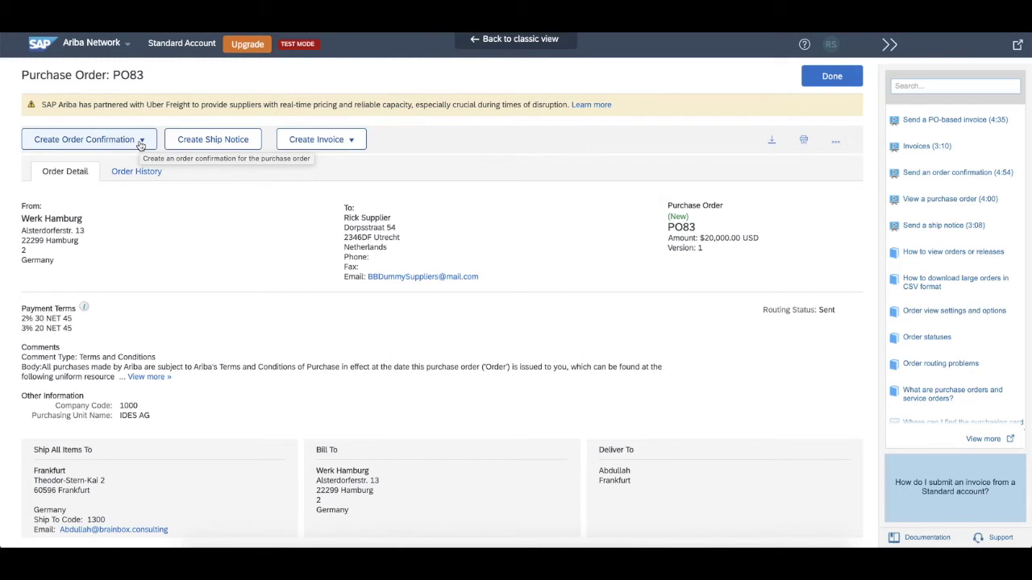
left_click(140, 142)
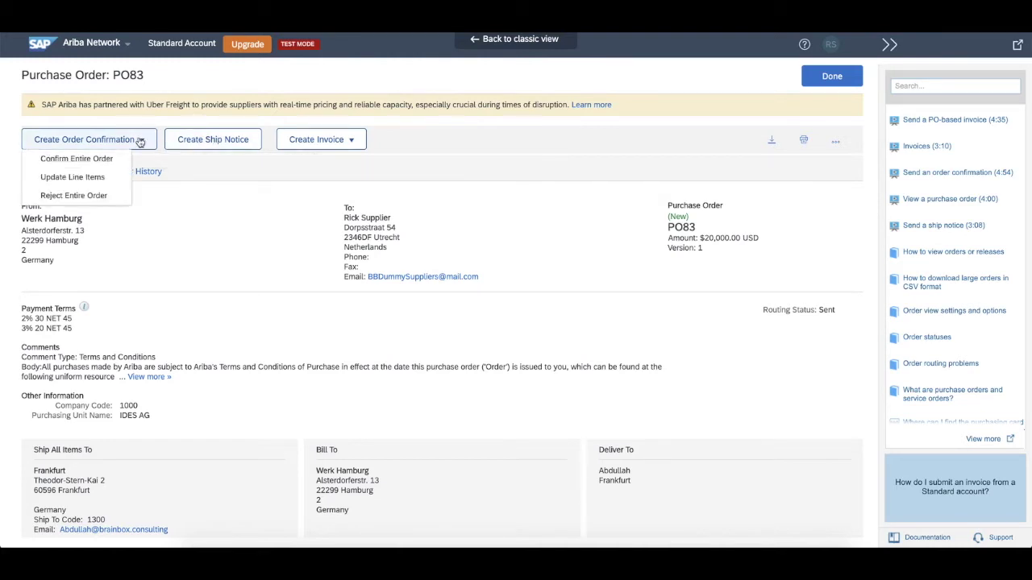
left_click(213, 139)
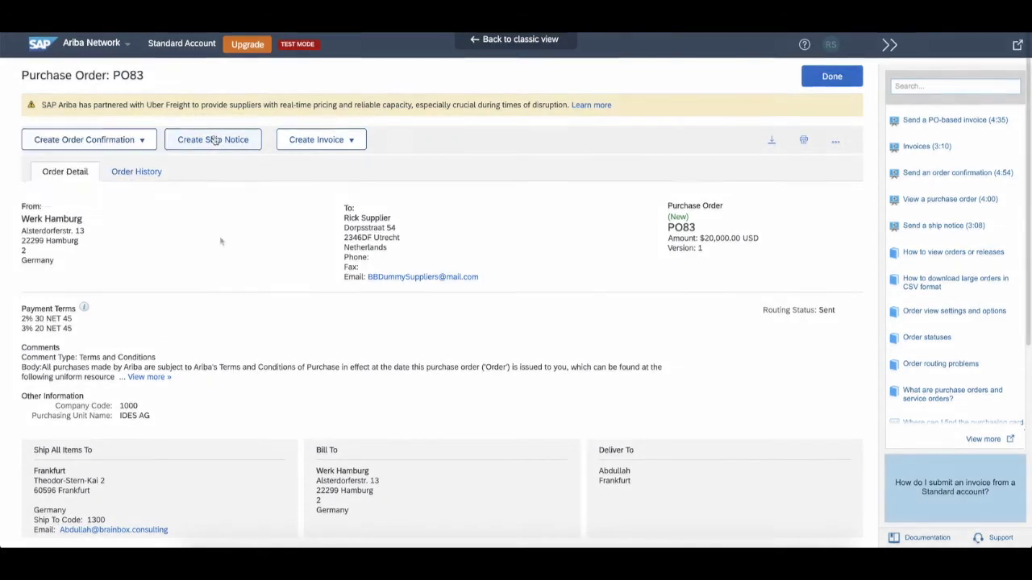
left_click(345, 141)
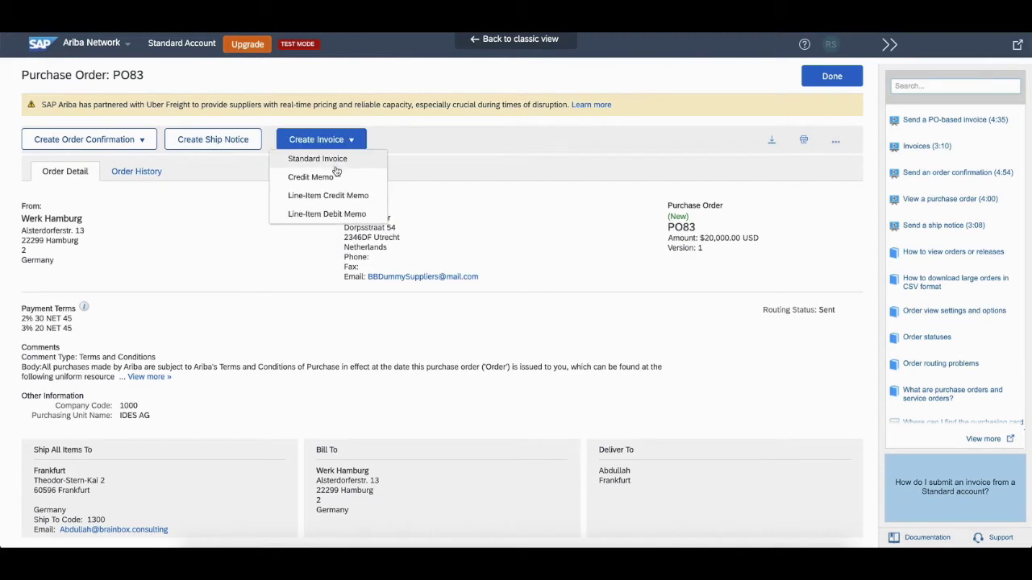
- Start a standard invoice for PO83 with invoice number INV-PO83
left_click(338, 160)
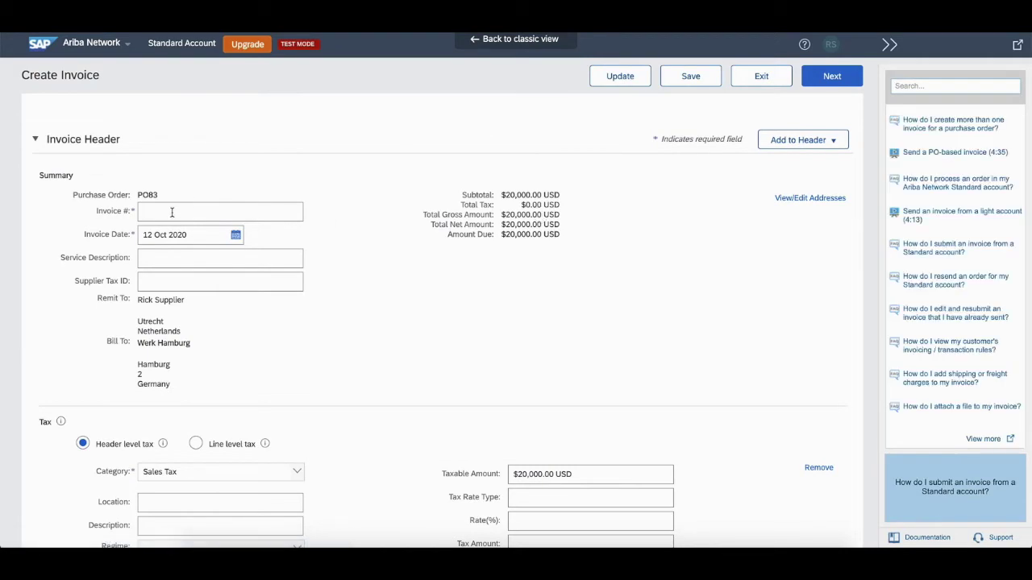
left_click(171, 212)
type("INV")
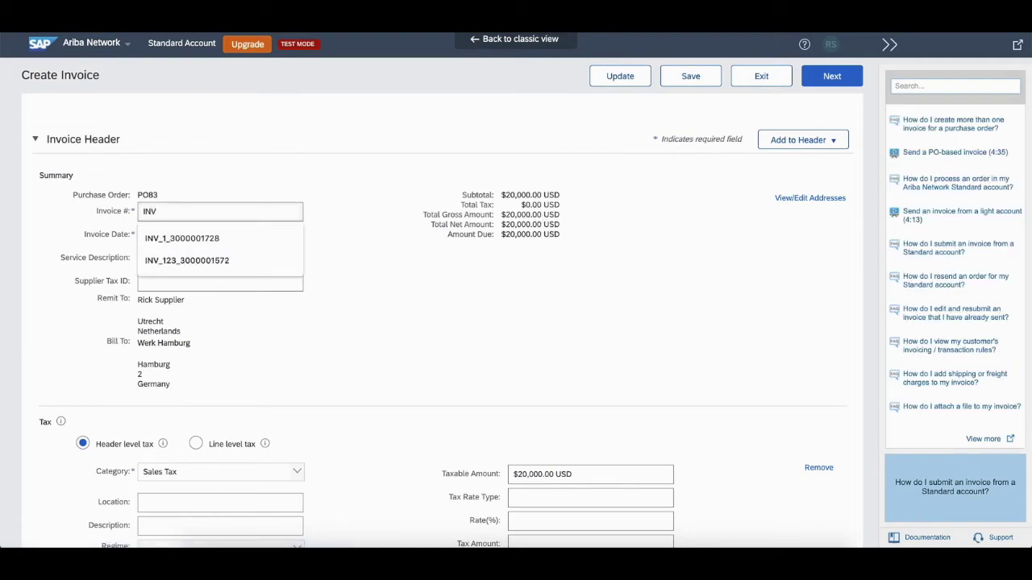
type("-")
double_click(142, 193)
key("ctrl+c")
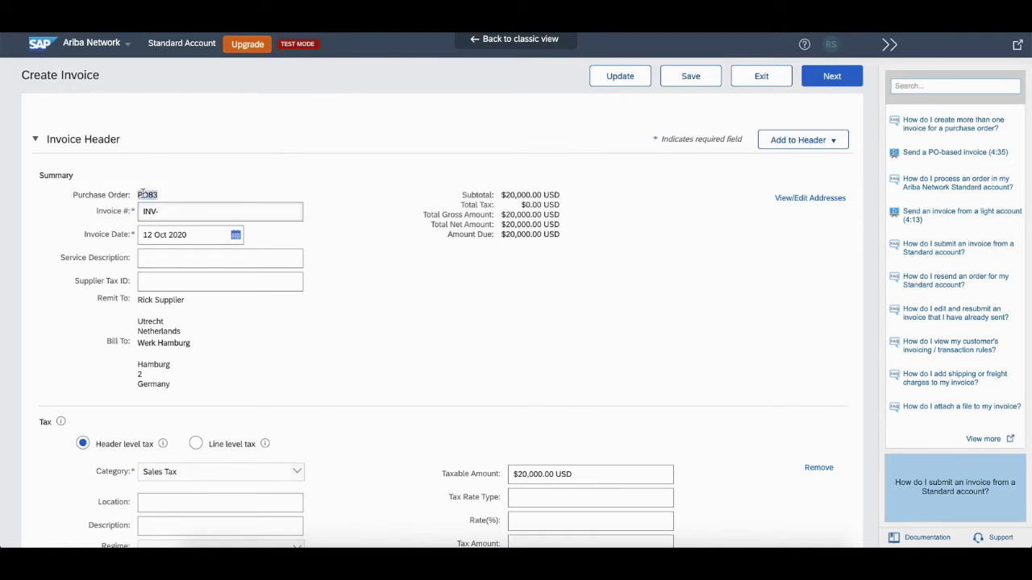
left_click(178, 215)
key("ctrl+v")
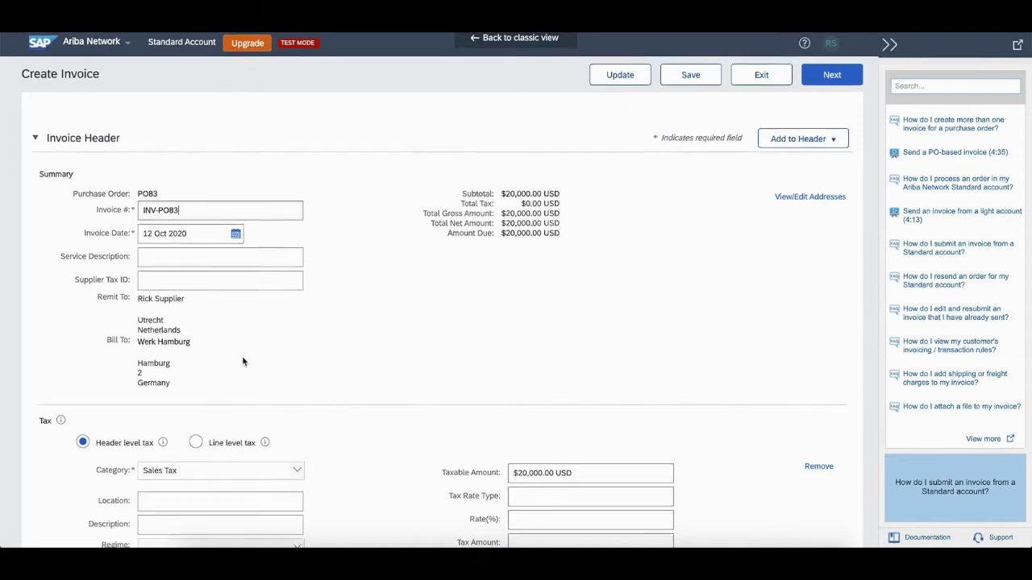
- Switch invoice tax entry to line level and move down to the Line Items section
scroll(242, 355, "down", 5)
scroll(242, 355, "down", 1)
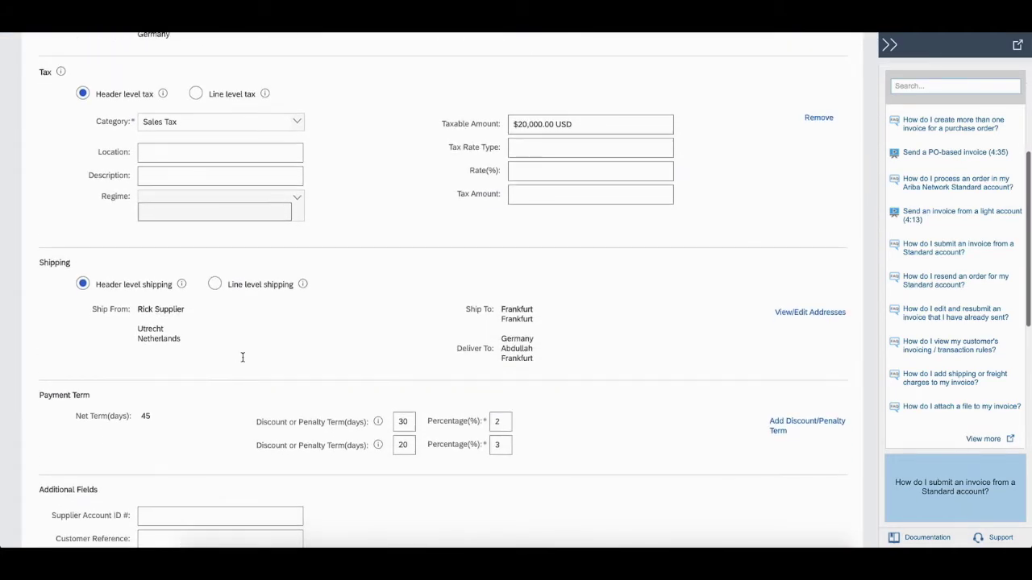
scroll(373, 234, "down", 2)
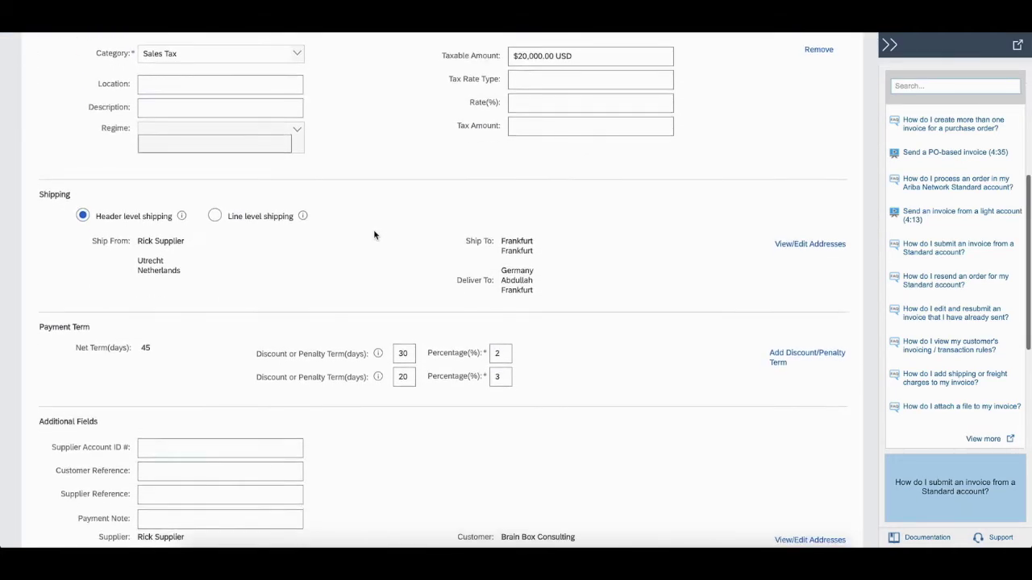
scroll(373, 234, "up", 3)
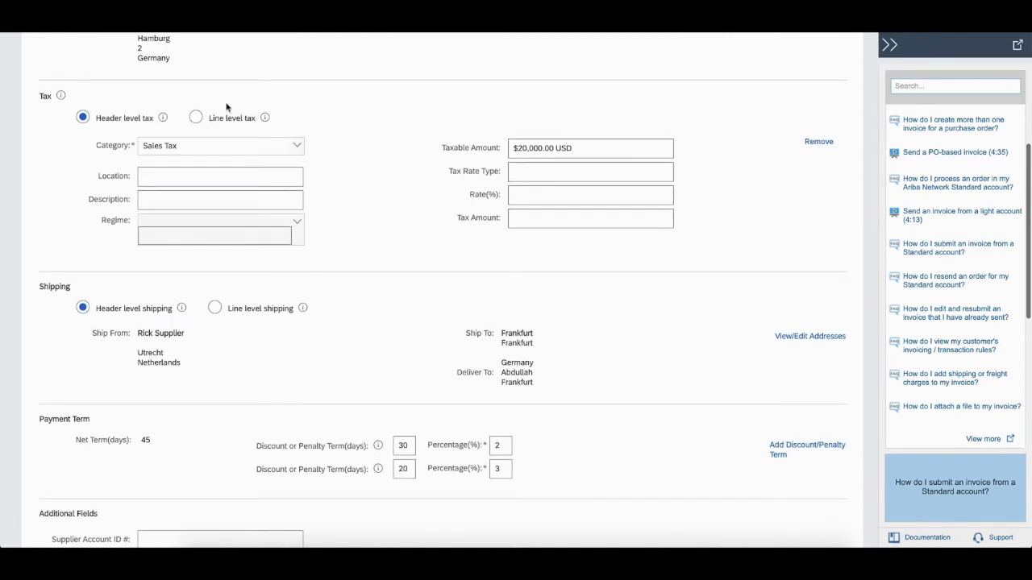
left_click(195, 119)
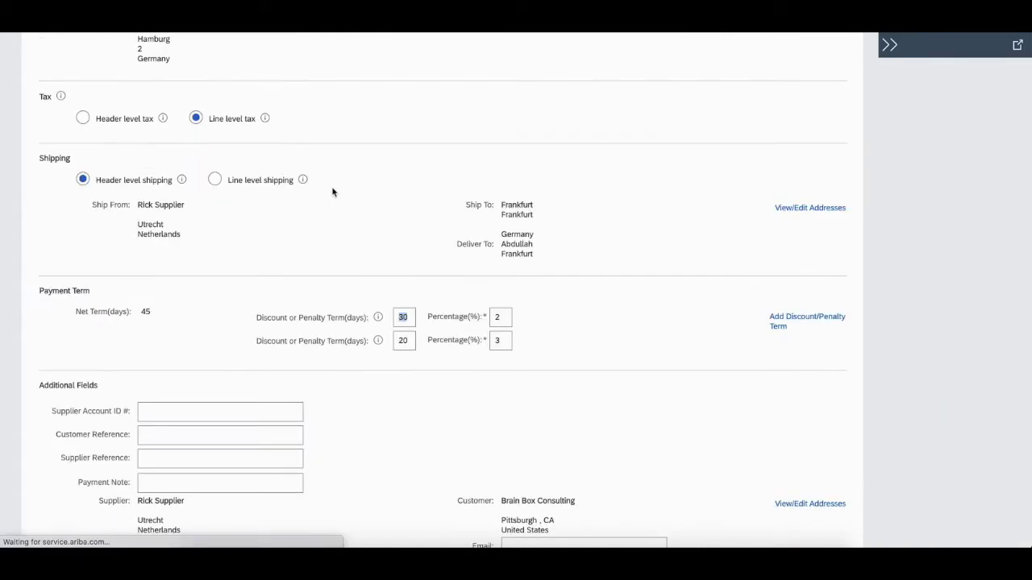
scroll(311, 279, "down", 1)
scroll(311, 280, "down", 1)
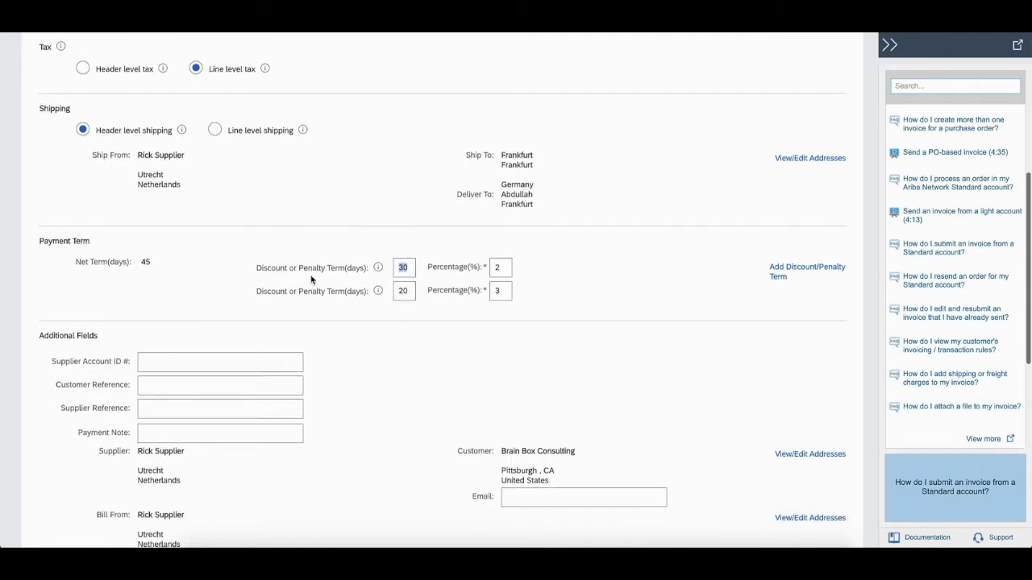
scroll(311, 279, "down", 1)
scroll(311, 280, "down", 1)
scroll(311, 280, "down", 2)
scroll(311, 280, "down", 5)
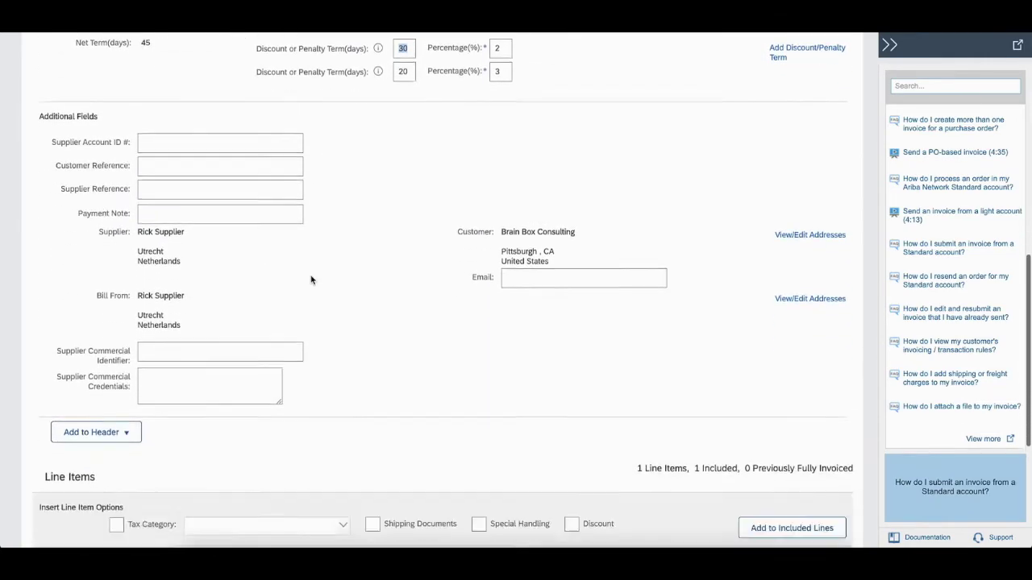
scroll(311, 280, "down", 3)
scroll(311, 280, "down", 2)
scroll(311, 279, "down", 5)
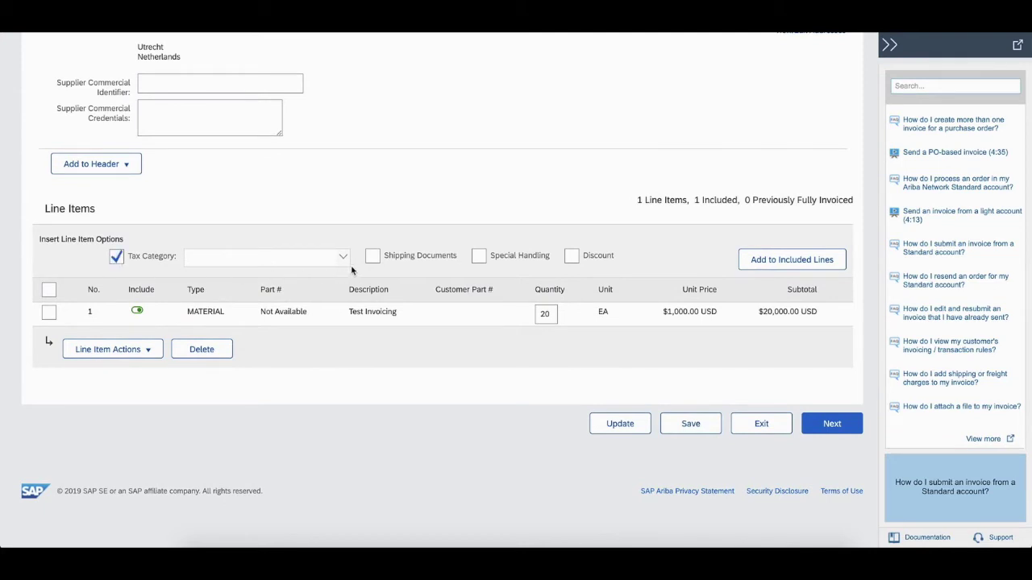
- Add a VAT tax entry at 21% to line item 1, yielding $4,200.00 USD tax
left_click(345, 257)
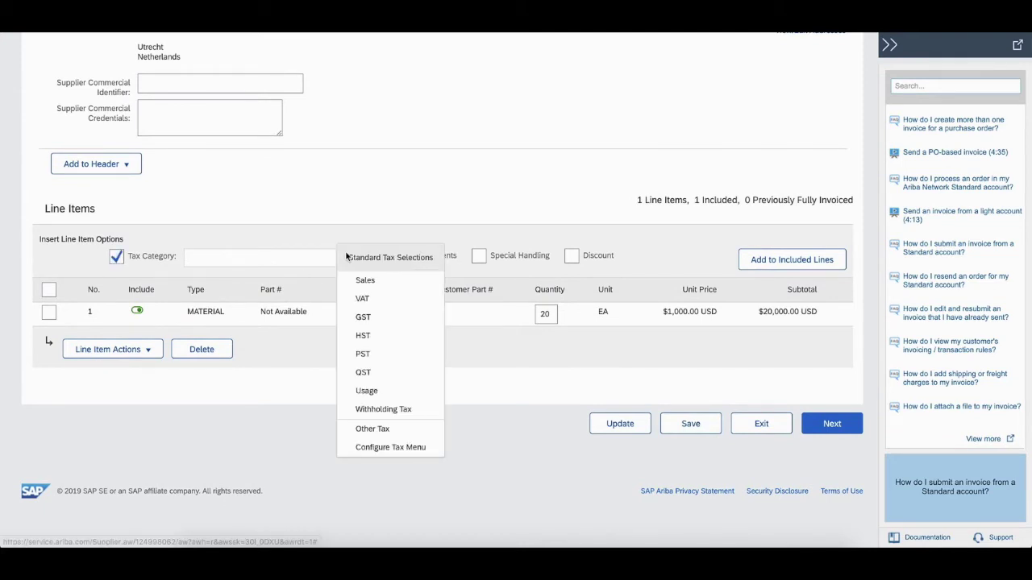
left_click(363, 299)
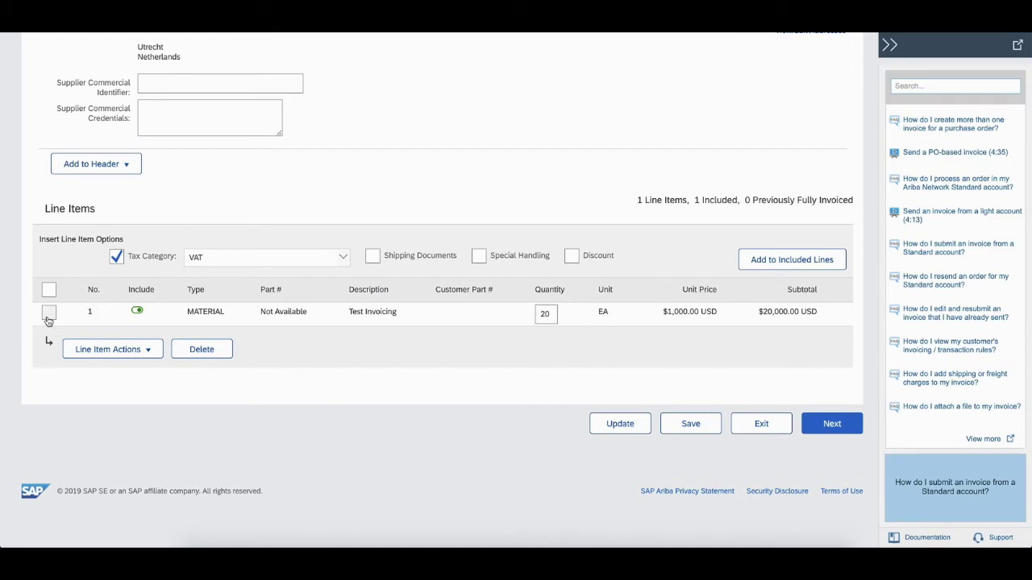
left_click(808, 260)
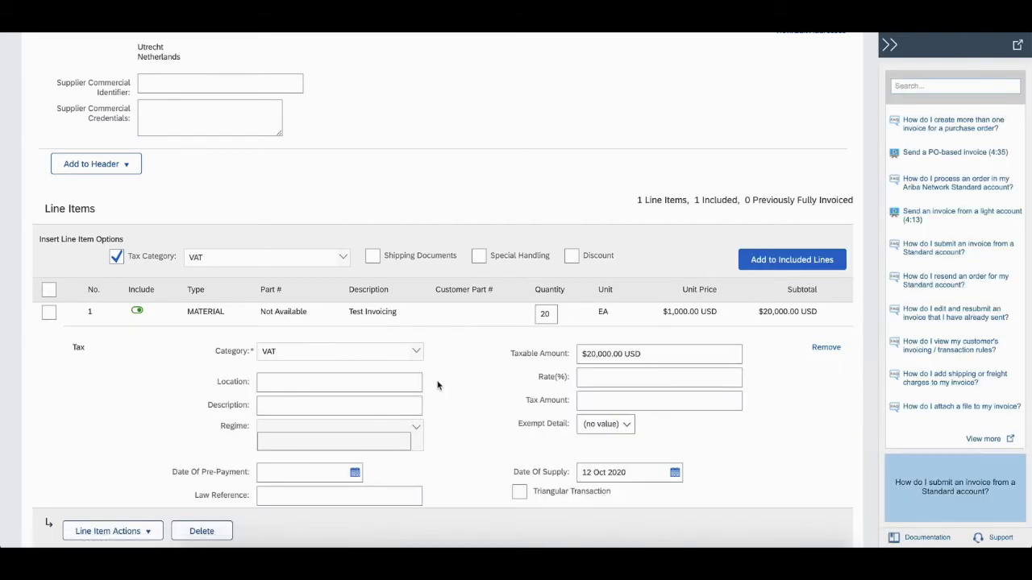
left_click(615, 378)
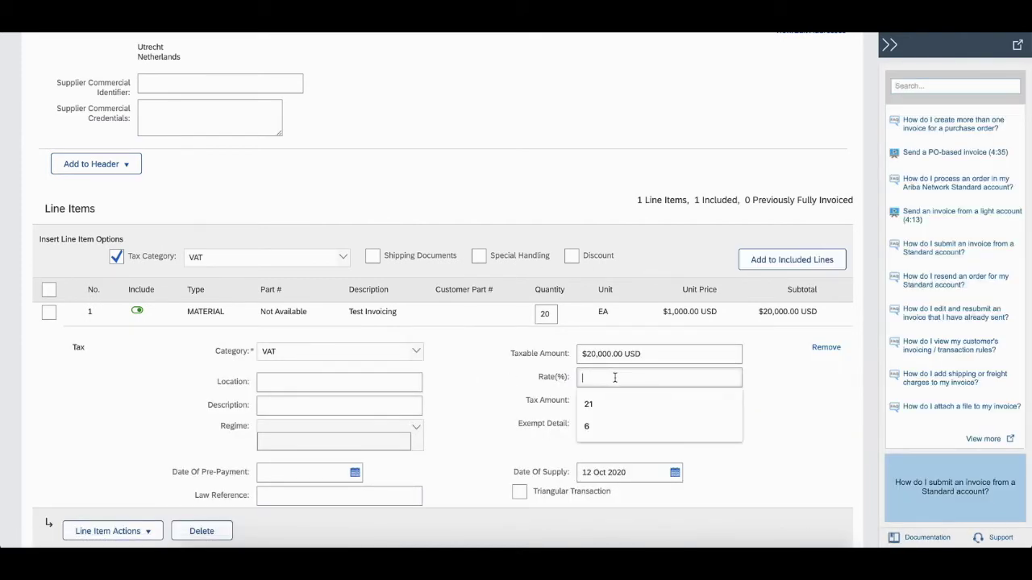
type("21")
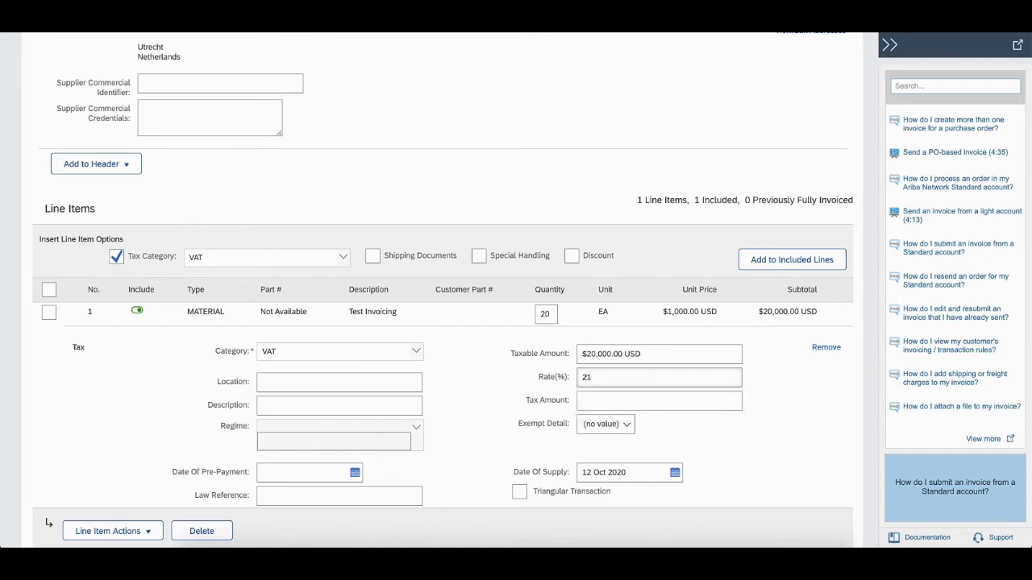
left_click(794, 399)
scroll(454, 363, "down", 5)
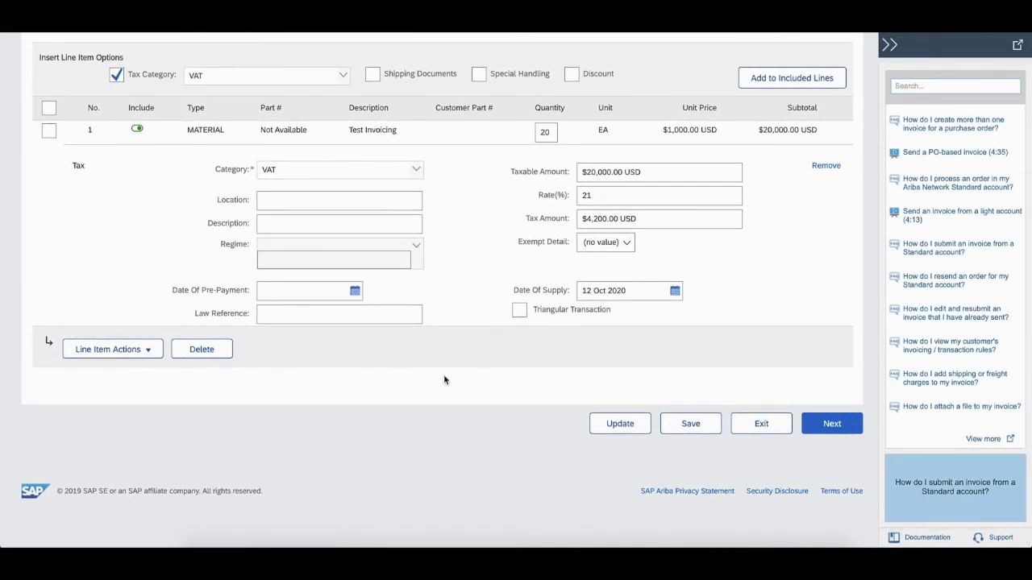
- Review the invoice summary, submit INV-PO83 for $24,200.00 USD, and exit back to PO83
left_click(851, 431)
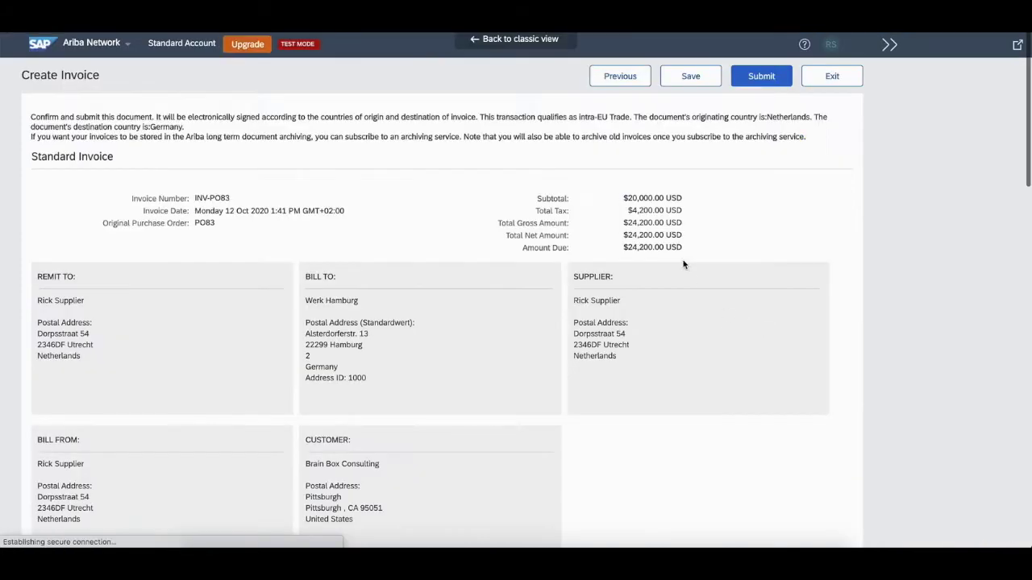
scroll(436, 189, "down", 6)
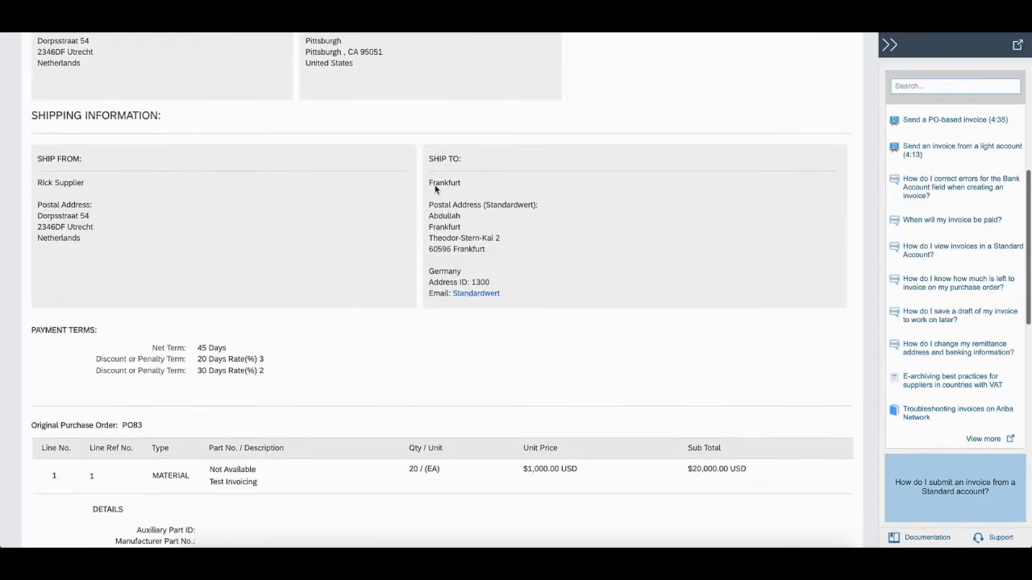
scroll(435, 189, "down", 2)
scroll(435, 188, "down", 5)
scroll(435, 189, "down", 2)
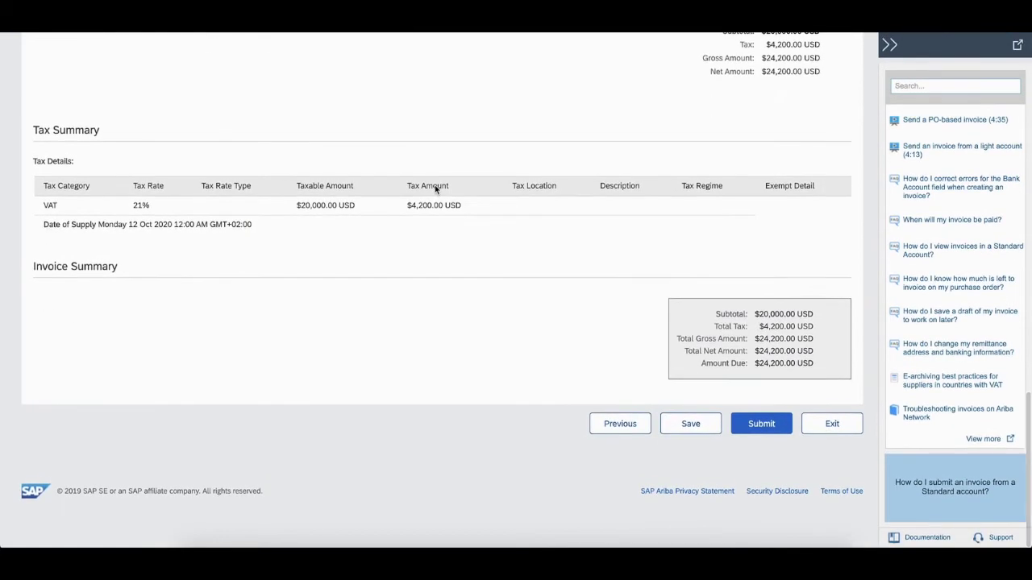
scroll(434, 188, "up", 1)
scroll(434, 188, "up", 5)
scroll(434, 187, "up", 3)
scroll(436, 189, "up", 4)
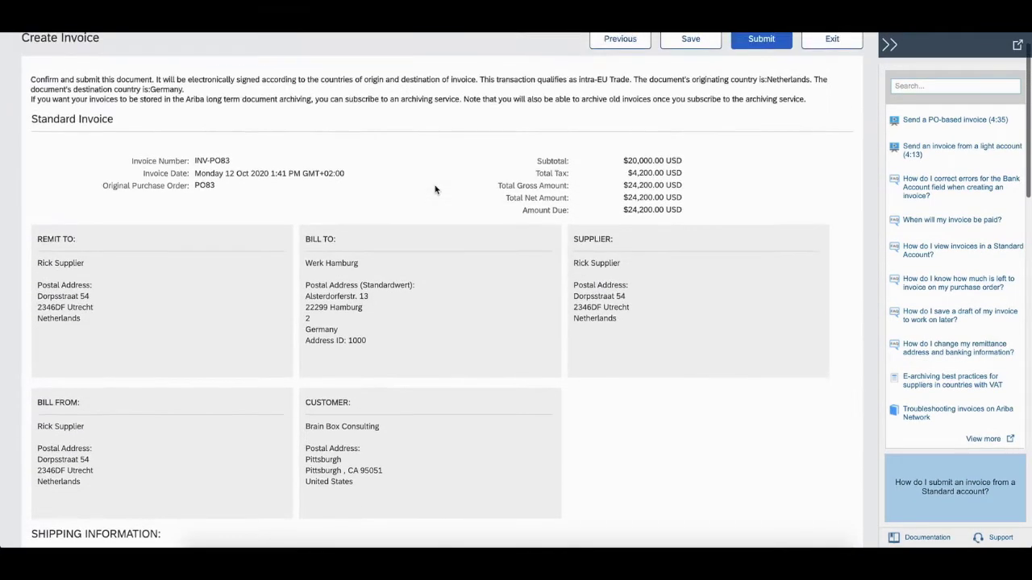
scroll(435, 190, "up", 1)
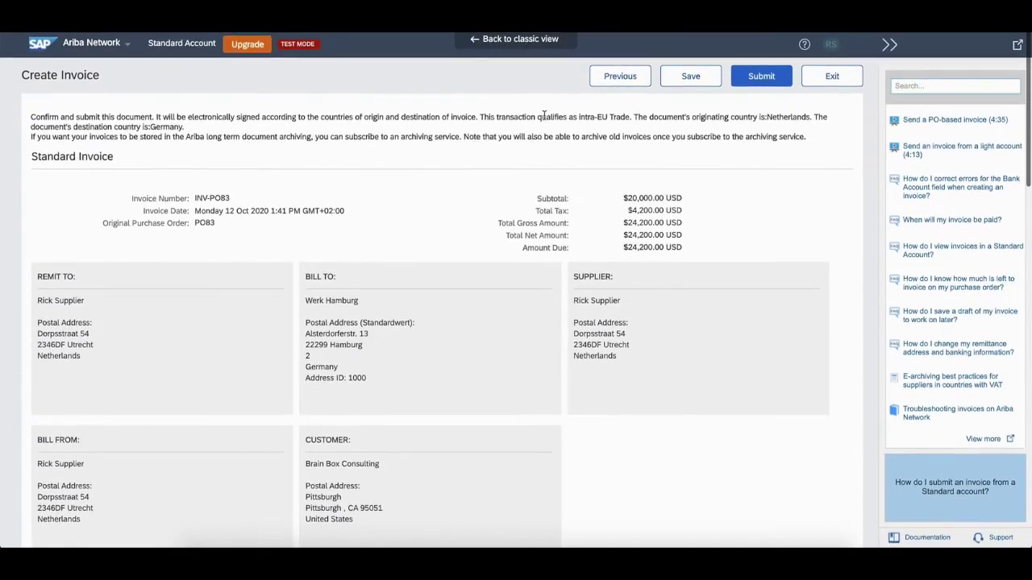
left_click(779, 76)
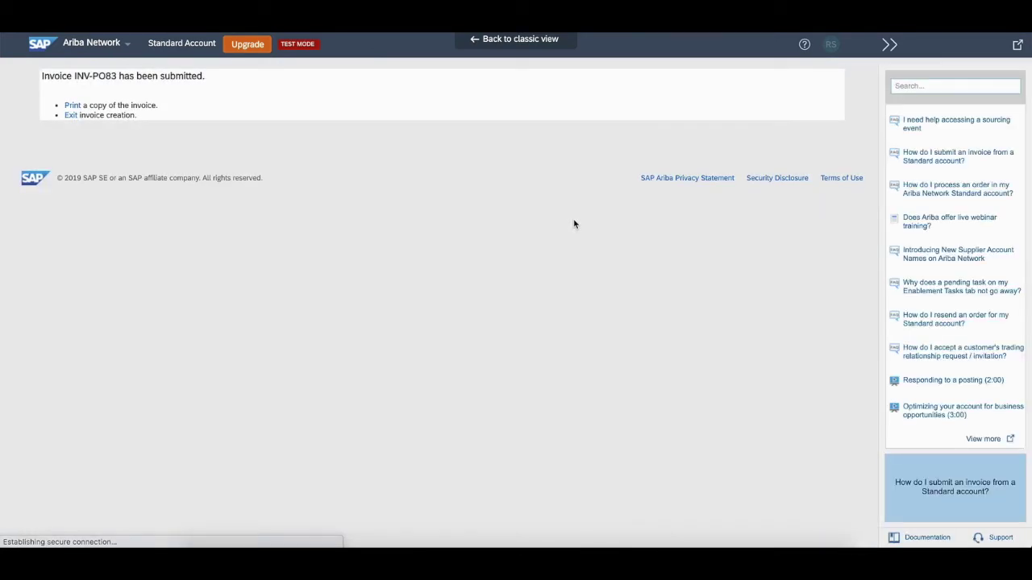
left_click(67, 118)
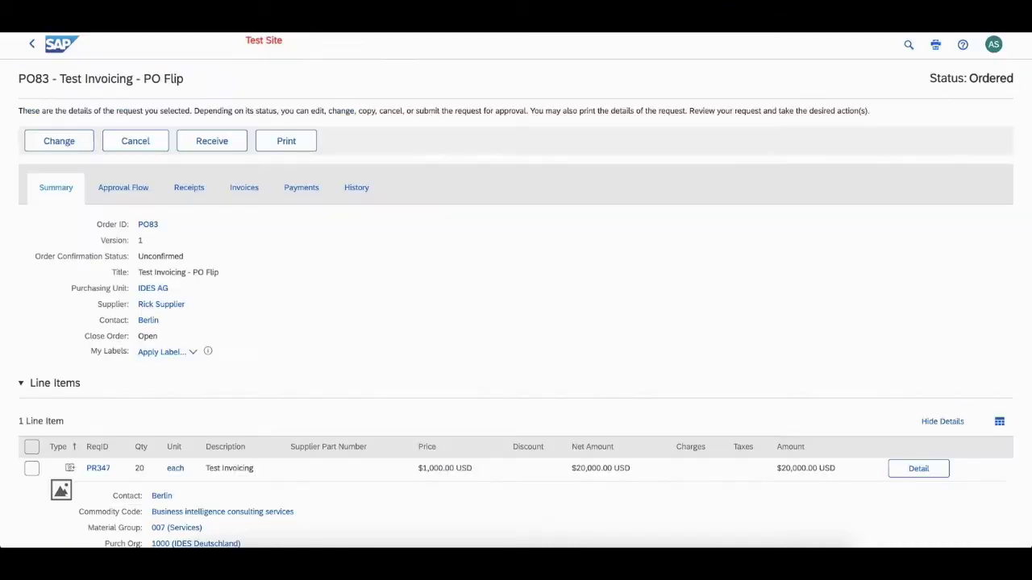
- Open INV-PO83 from PO83's Invoices list and review its Reconciled status and $24,200.00 total
left_click(243, 187)
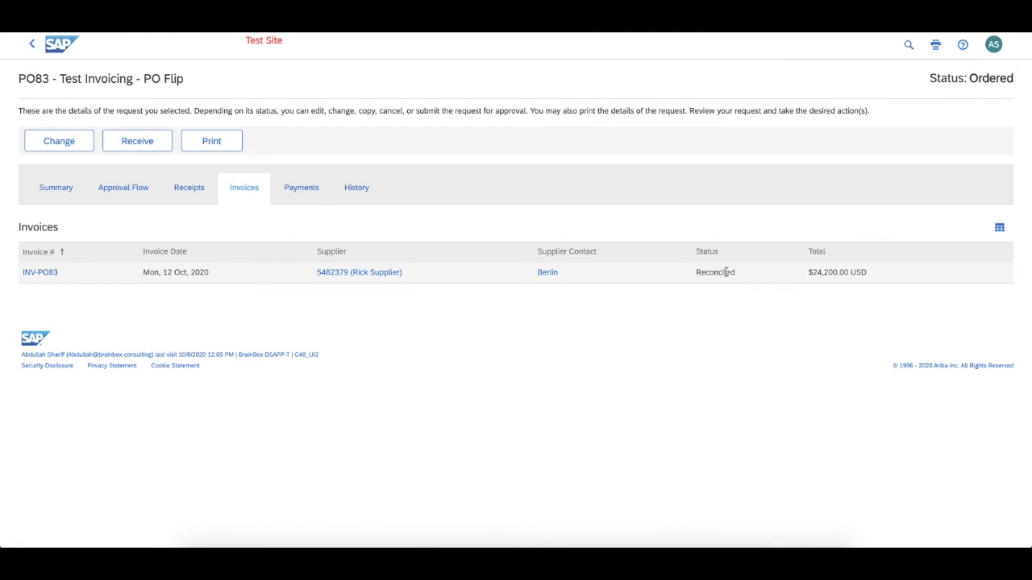
left_click(44, 274)
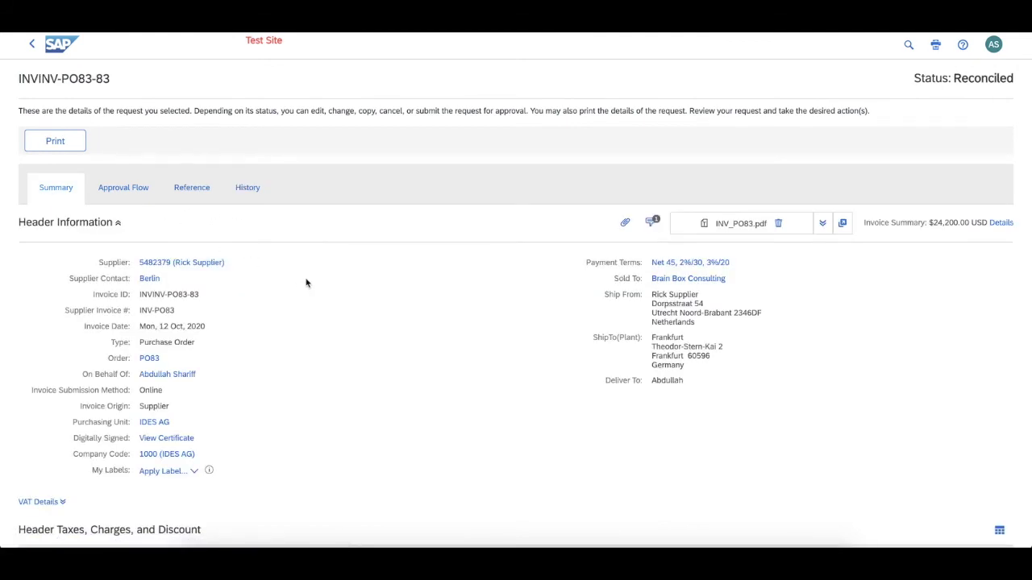
scroll(306, 283, "down", 5)
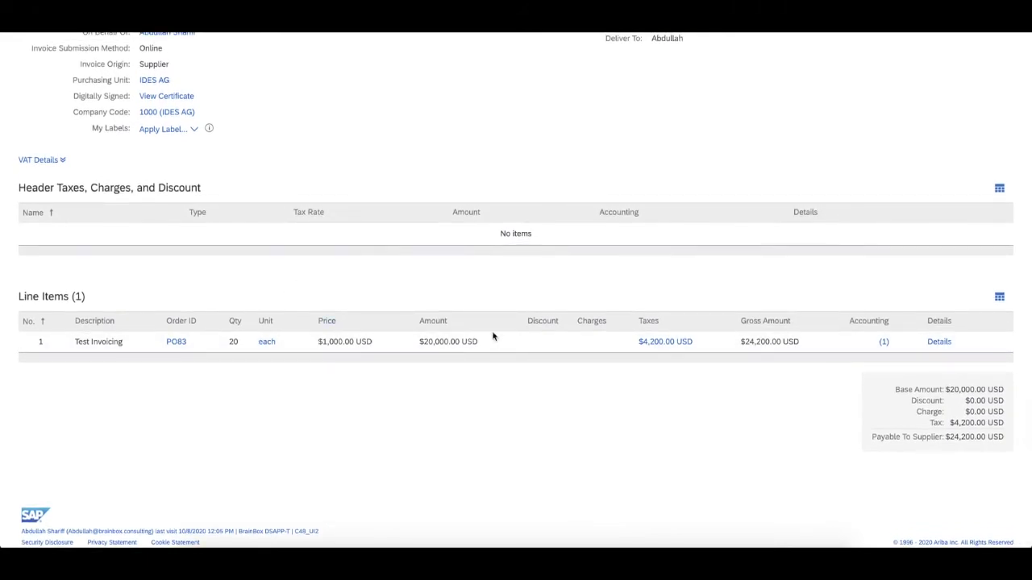
scroll(403, 300, "up", 10)
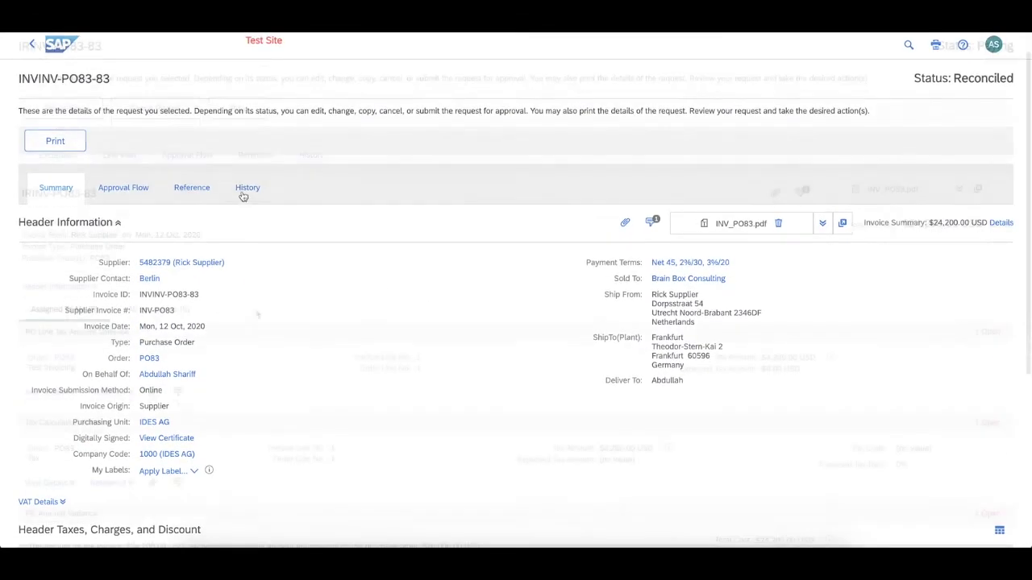
- Scroll through IRINV-PO83-83's five open exceptions, including tax, amount and quantity variances
scroll(256, 313, "down", 1)
scroll(256, 313, "down", 1)
scroll(257, 313, "down", 1)
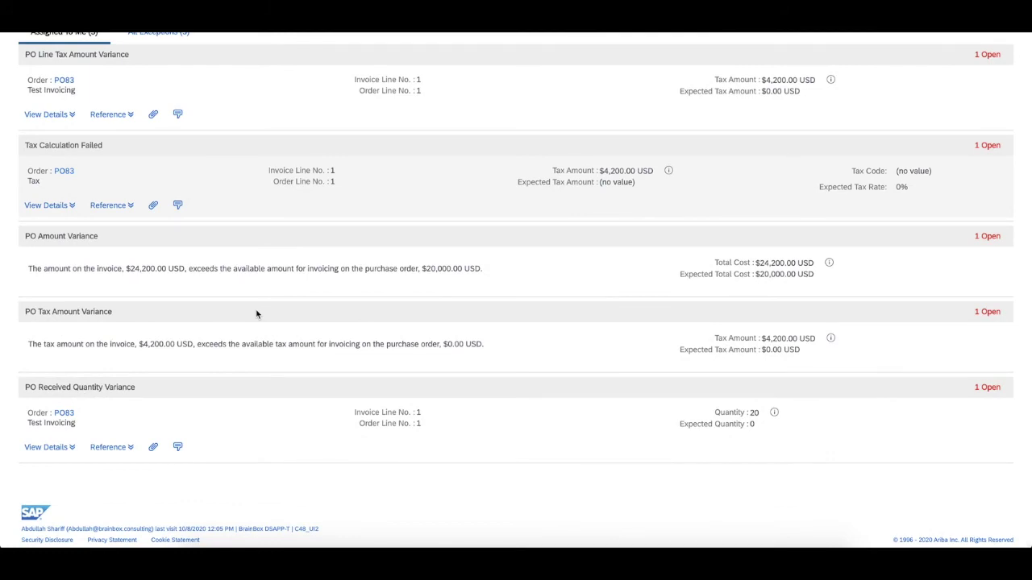
scroll(256, 314, "up", 1)
scroll(256, 314, "up", 2)
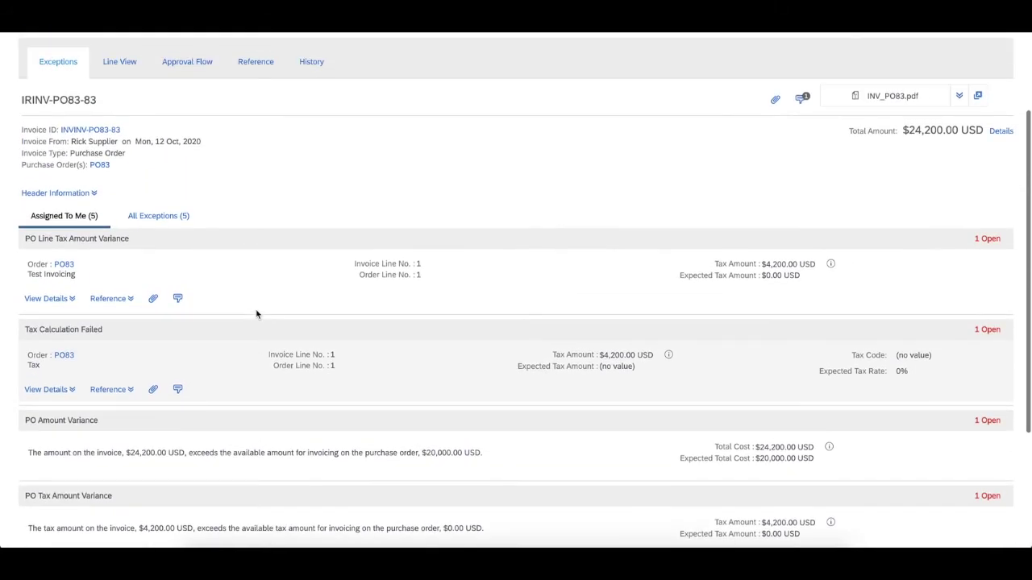